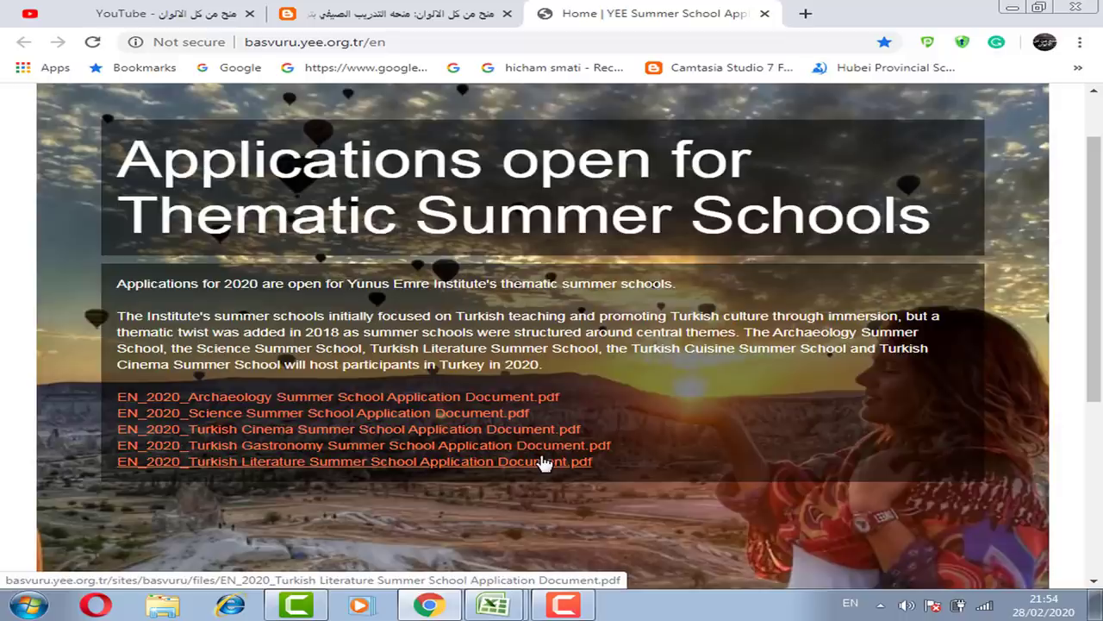
Close the summer school home page, open the blog post's apply-now link (قدم الان) in a new tab, and display the account registration form
click(764, 14)
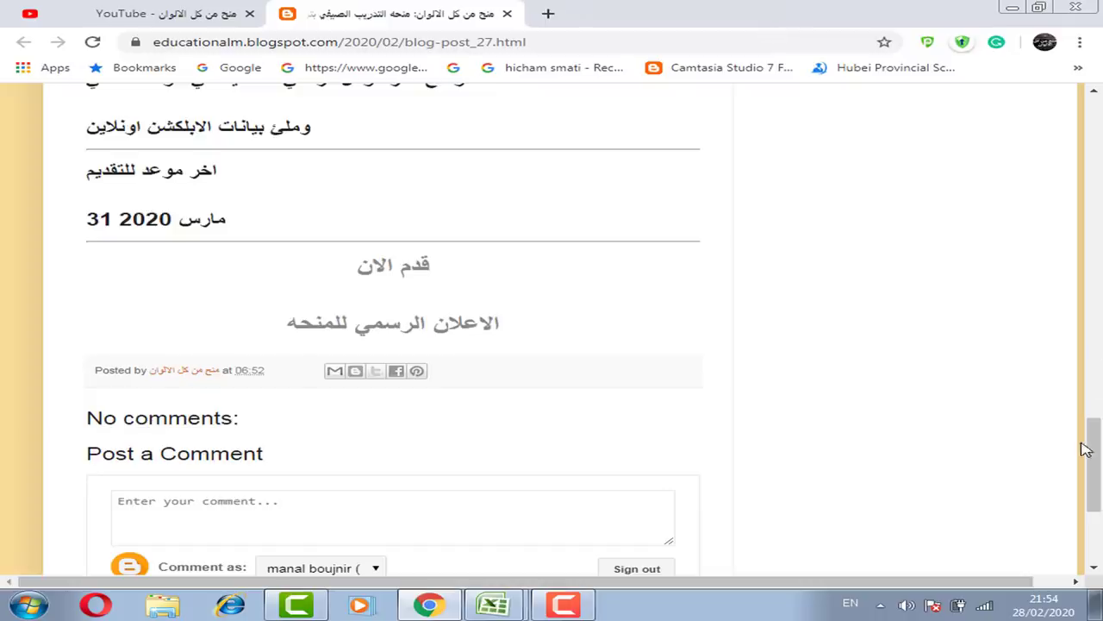
right_click(394, 278)
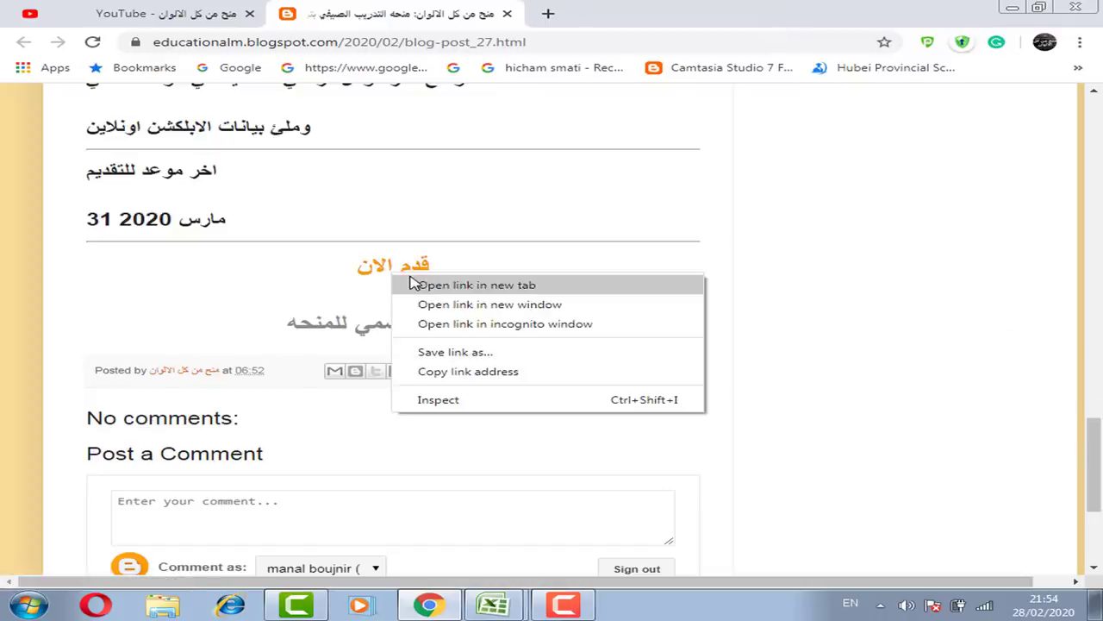
click(465, 286)
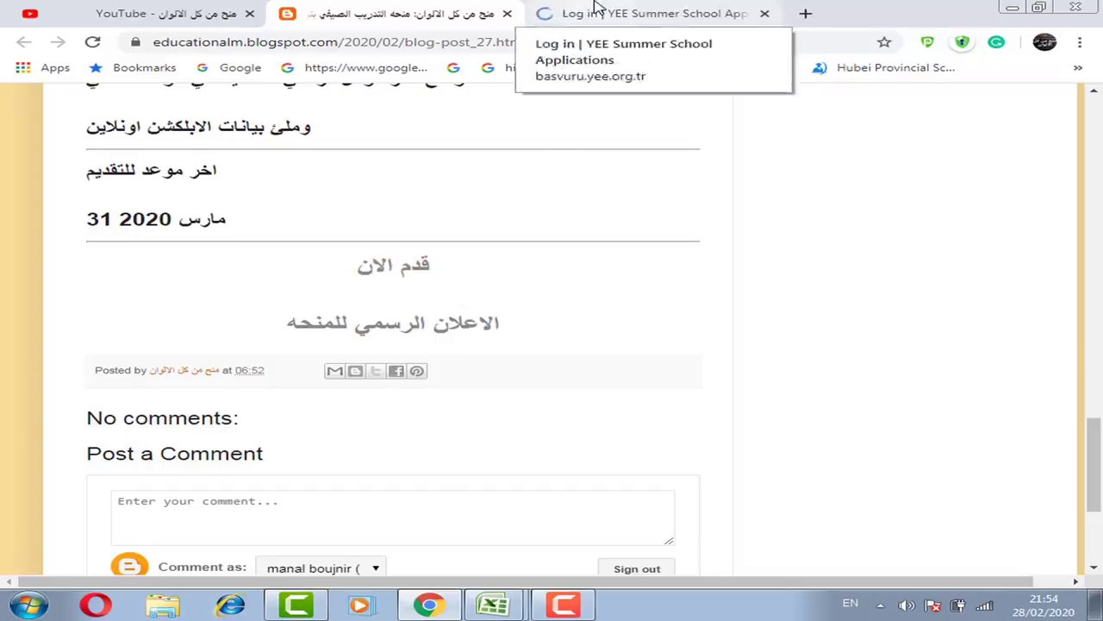
click(568, 11)
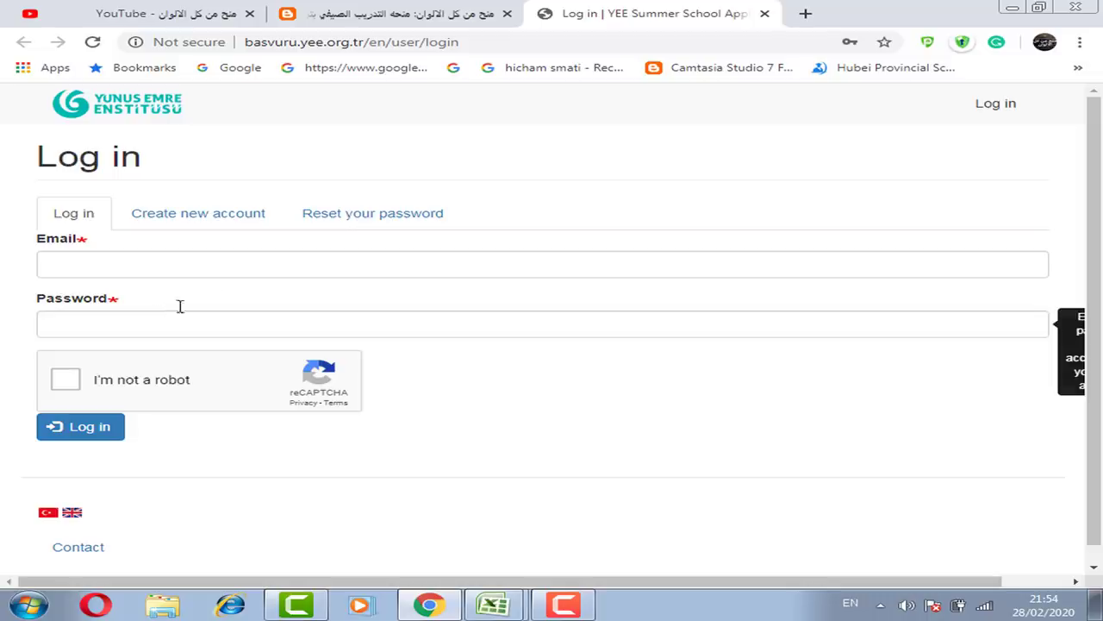
click(227, 223)
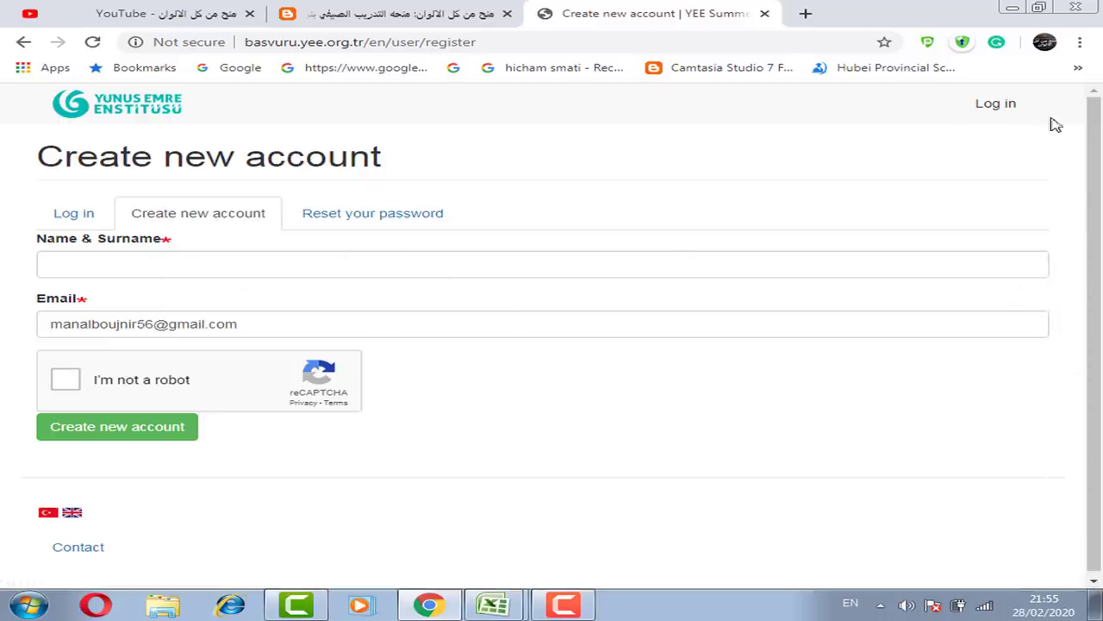
Log in to the application site with the saved e-mail and account password, completing the reCAPTCHA check
click(997, 108)
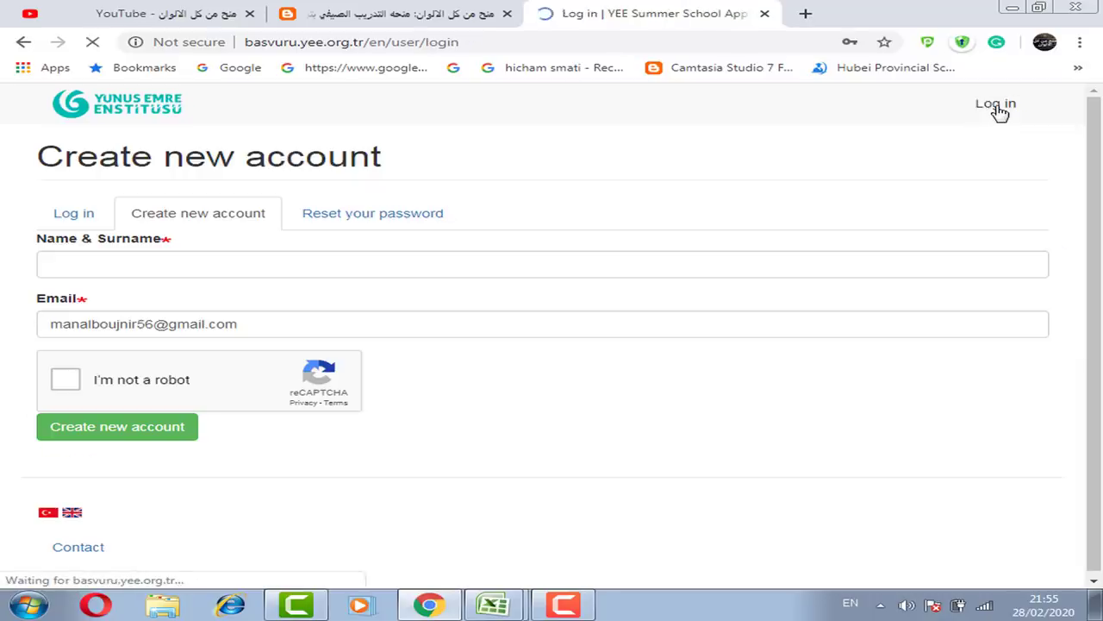
click(186, 259)
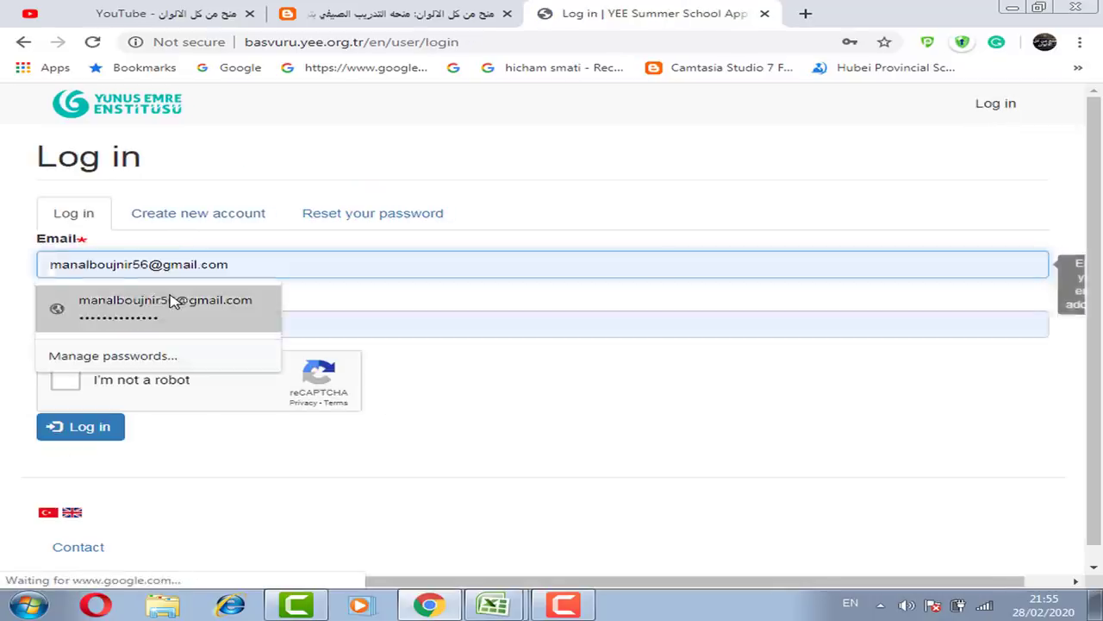
click(209, 301)
click(81, 383)
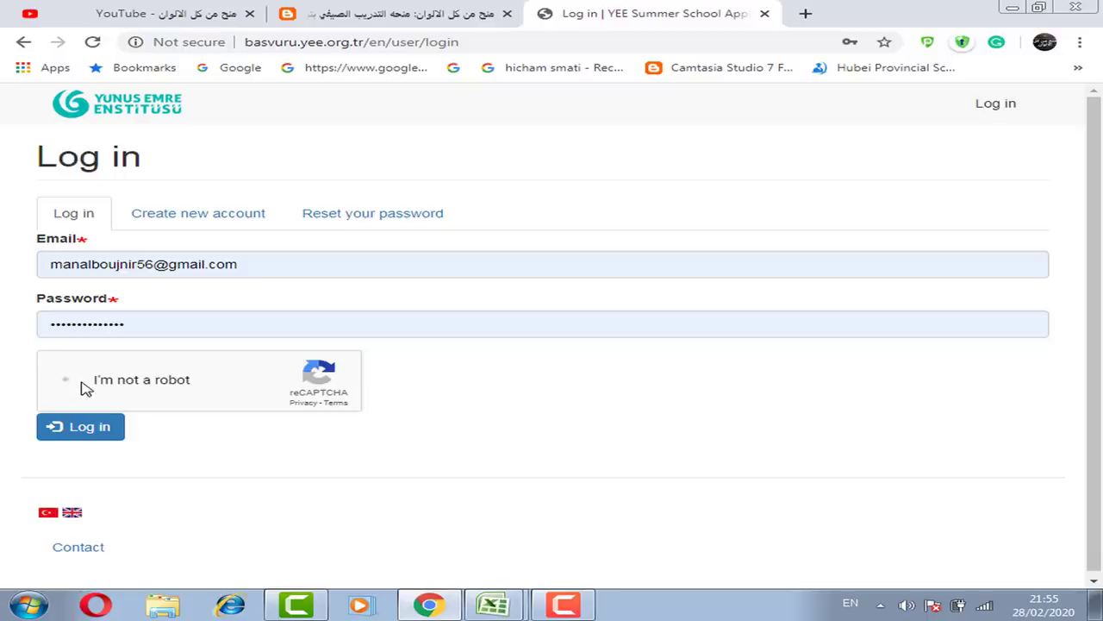
click(106, 436)
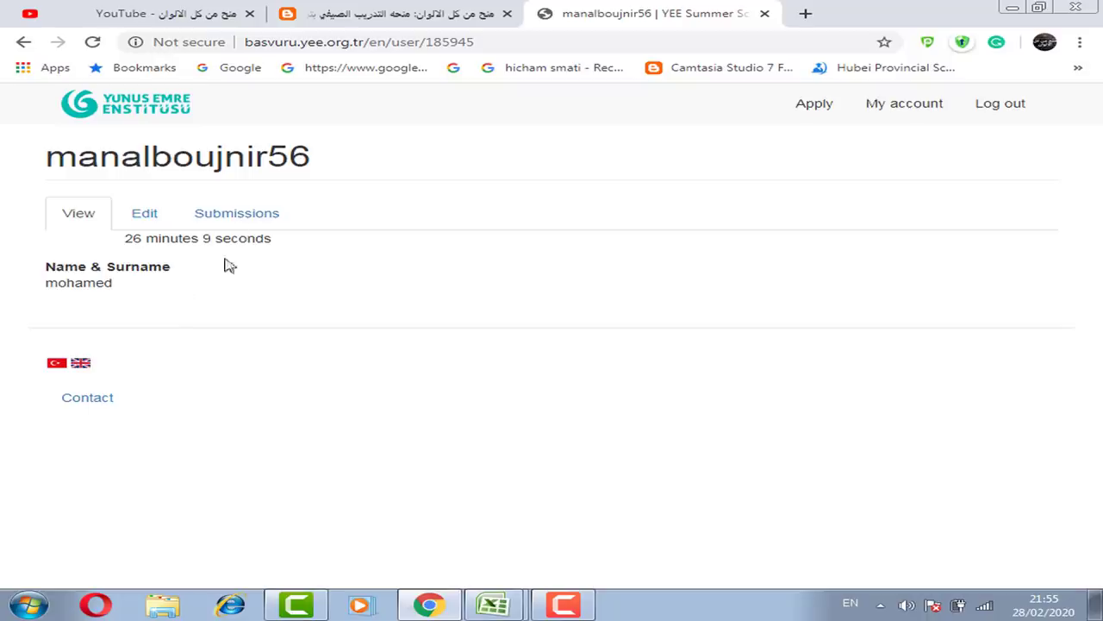
Open the draft Summer School Application from the account's submissions and continue past its Start page to Personal Data
click(245, 226)
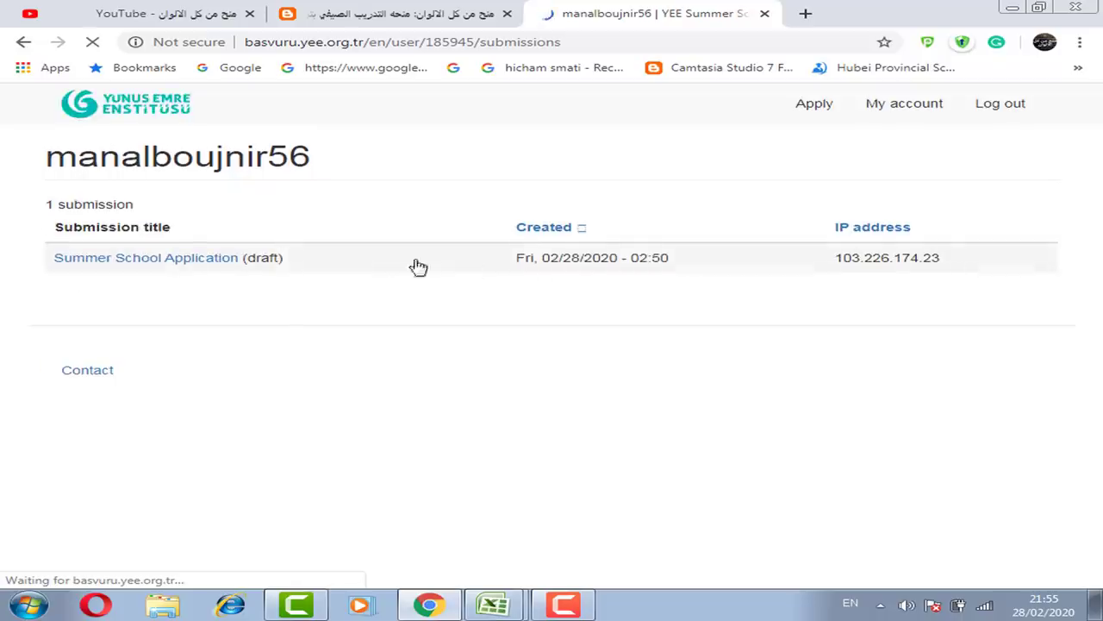
click(211, 261)
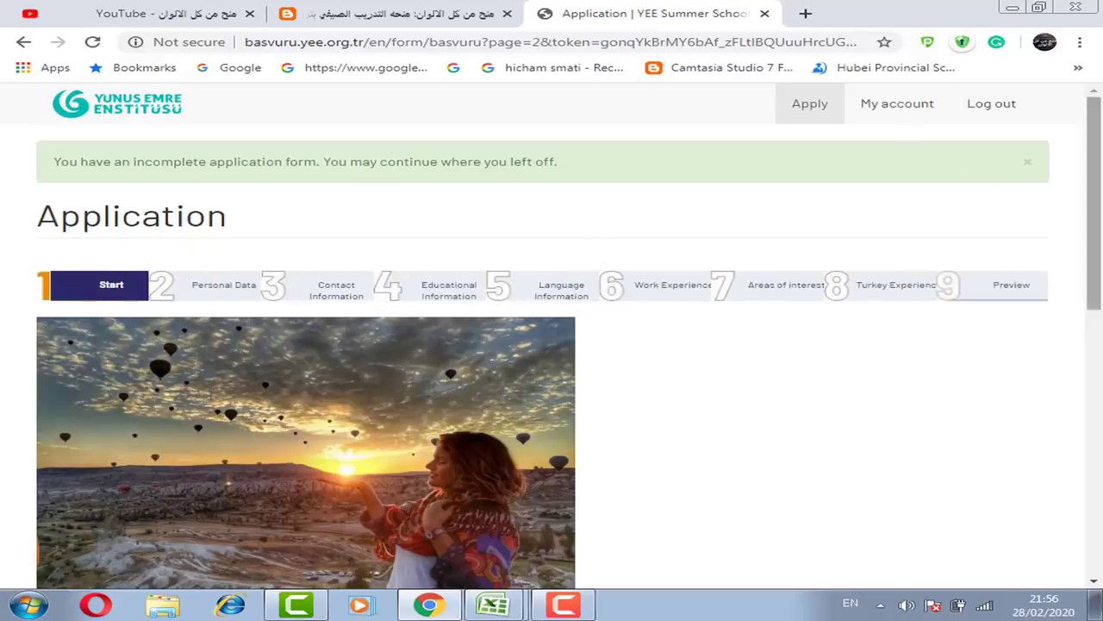
drag(1094, 184, 1100, 396)
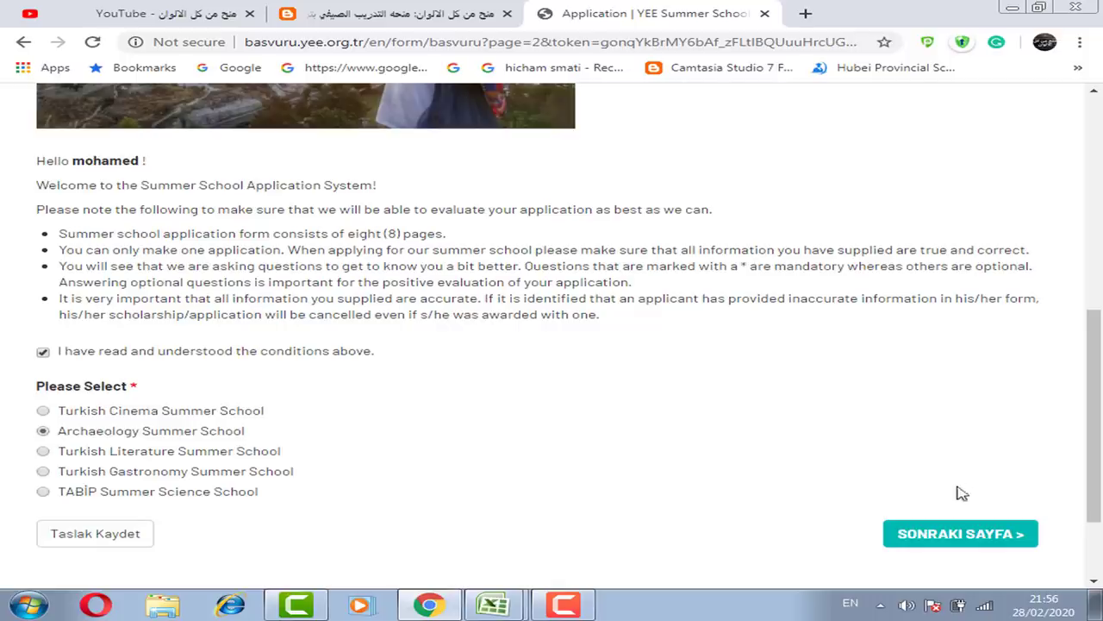
click(958, 535)
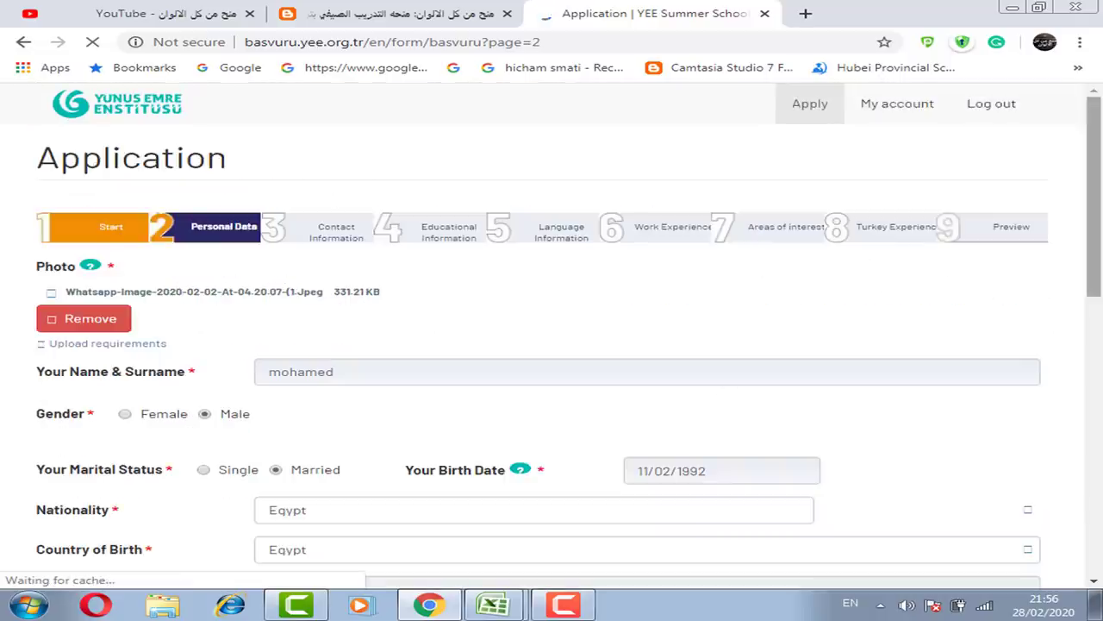
Review the Personal Data page, including the T-shirt size options, without changing anything, and continue to Contact Information
drag(1100, 211, 1101, 249)
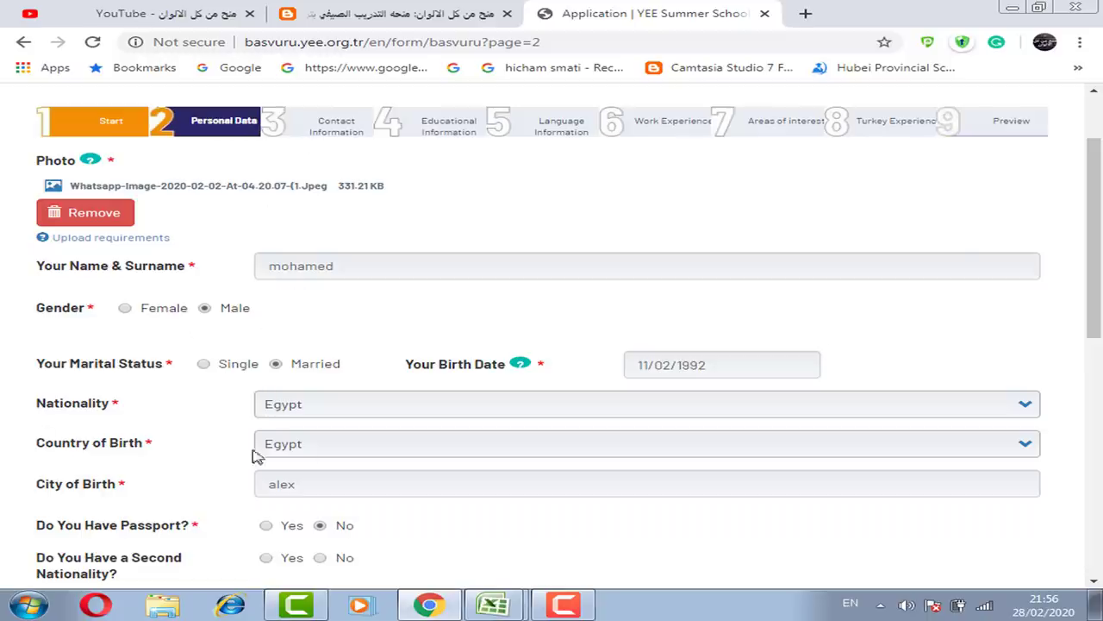
drag(1095, 254, 1099, 379)
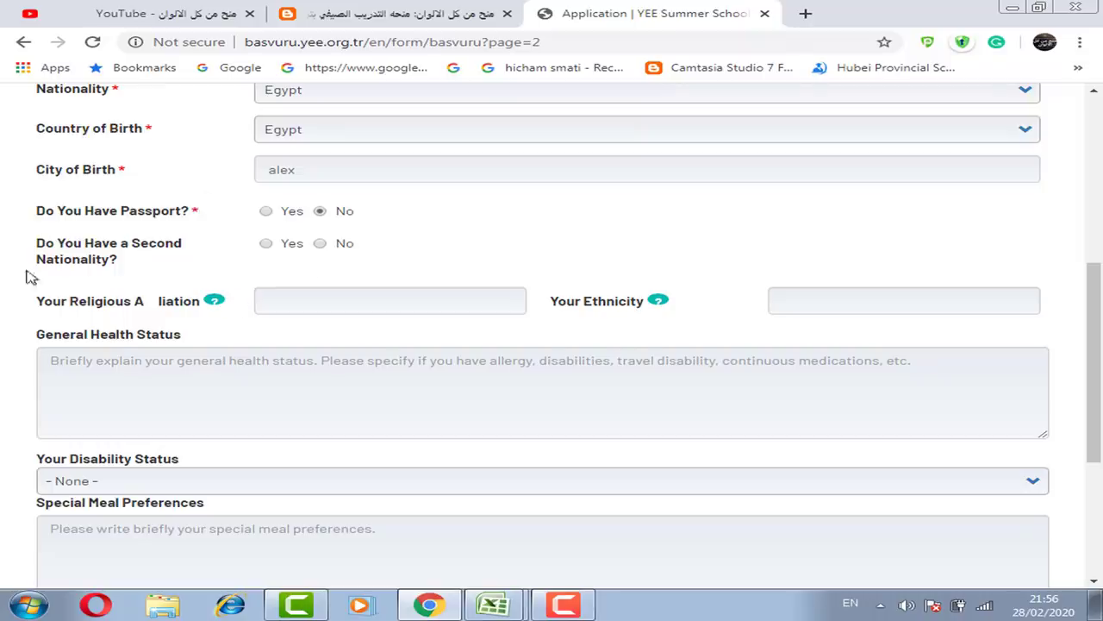
drag(1095, 294, 1099, 387)
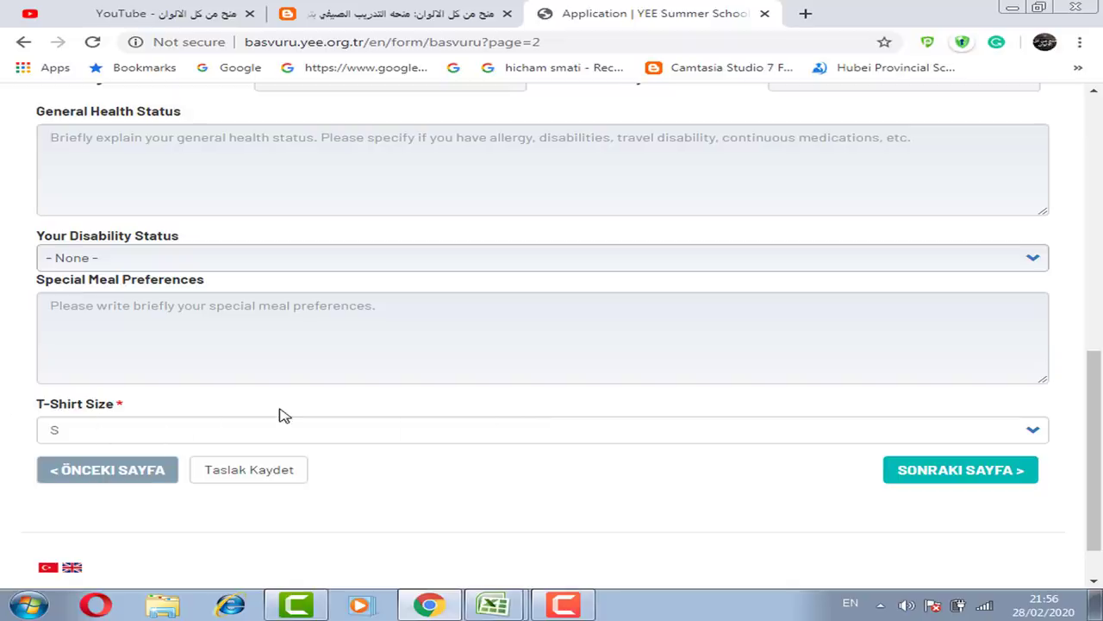
scroll(1095, 431, down, 1)
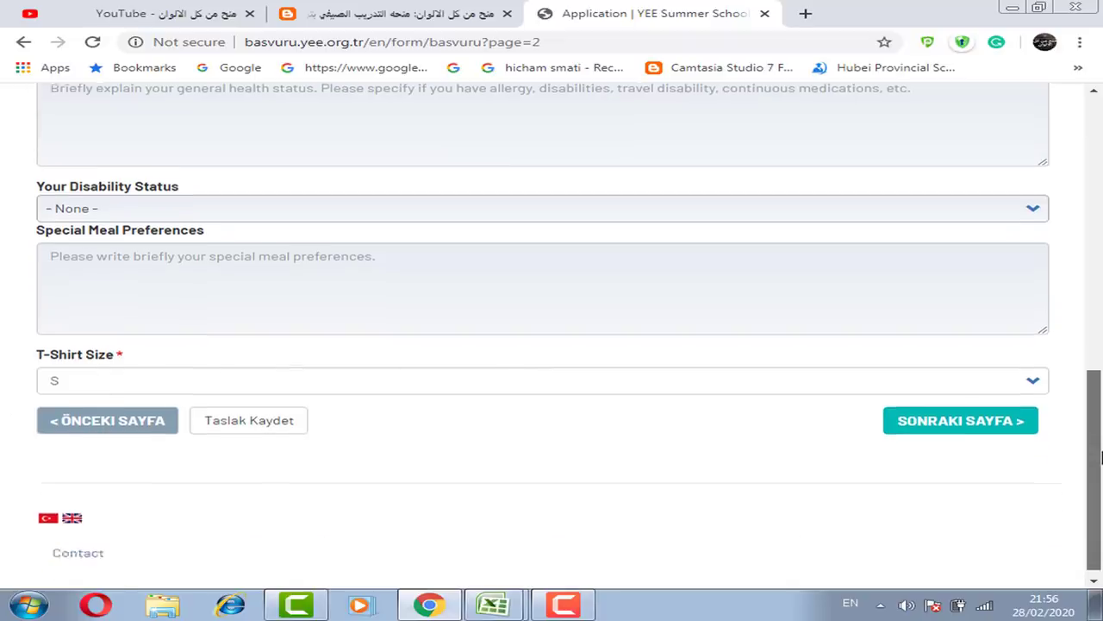
click(613, 378)
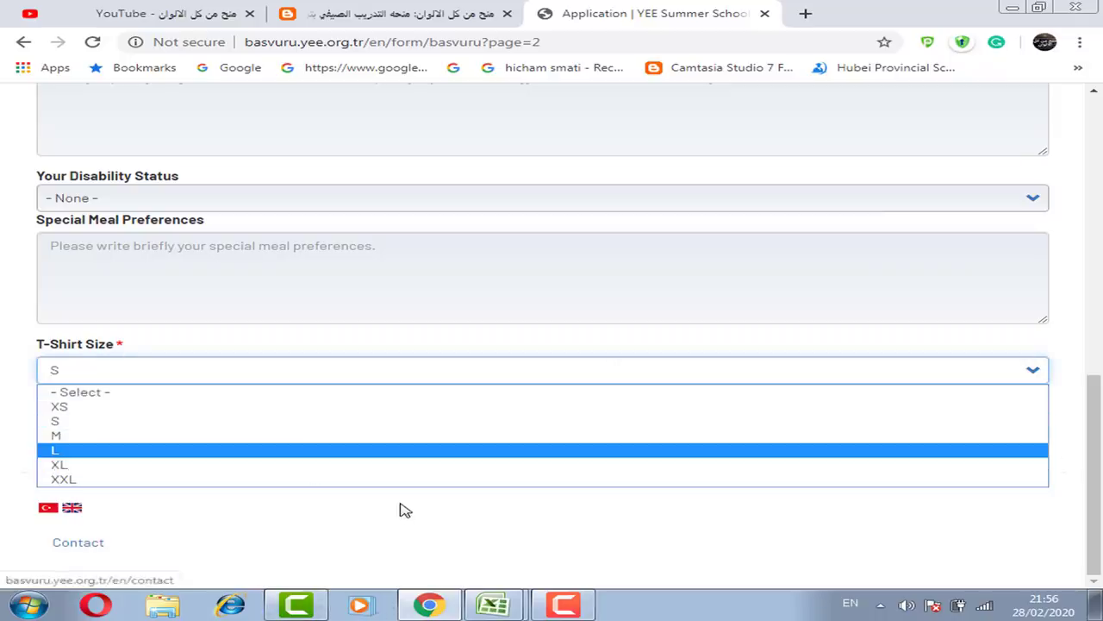
click(405, 510)
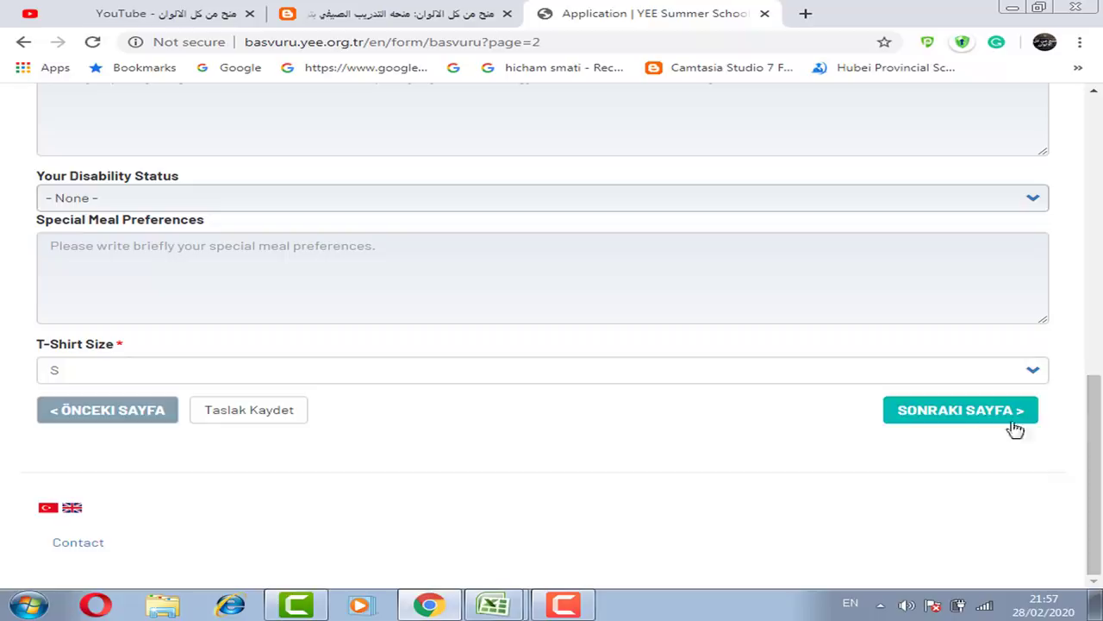
click(972, 418)
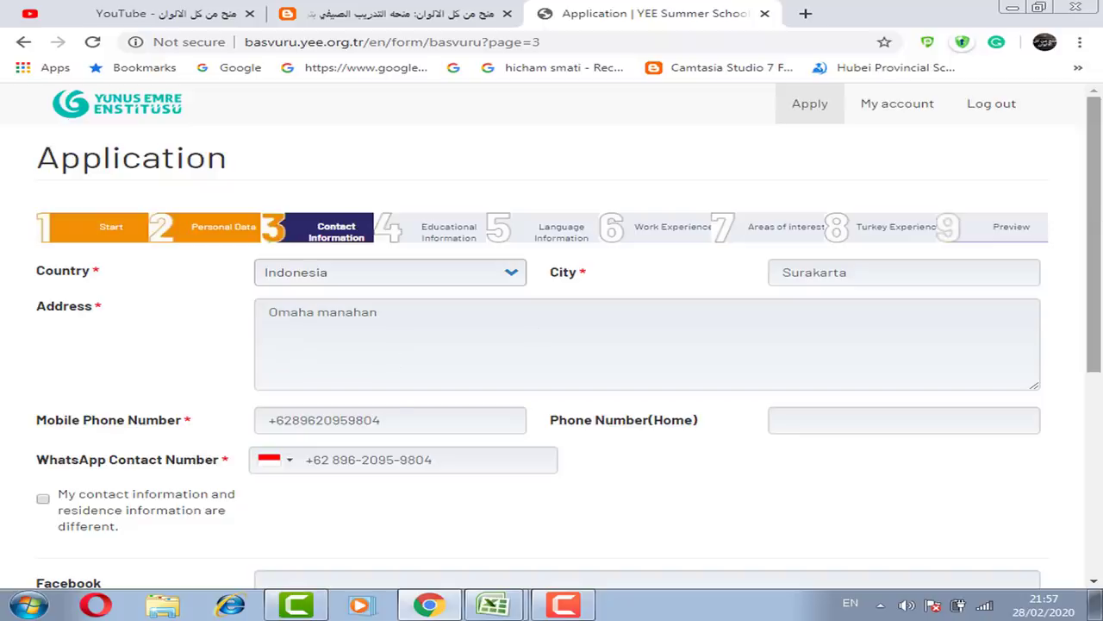
Review the Contact Information page down to the social media fields and continue to Educational Information
drag(1094, 215, 1099, 392)
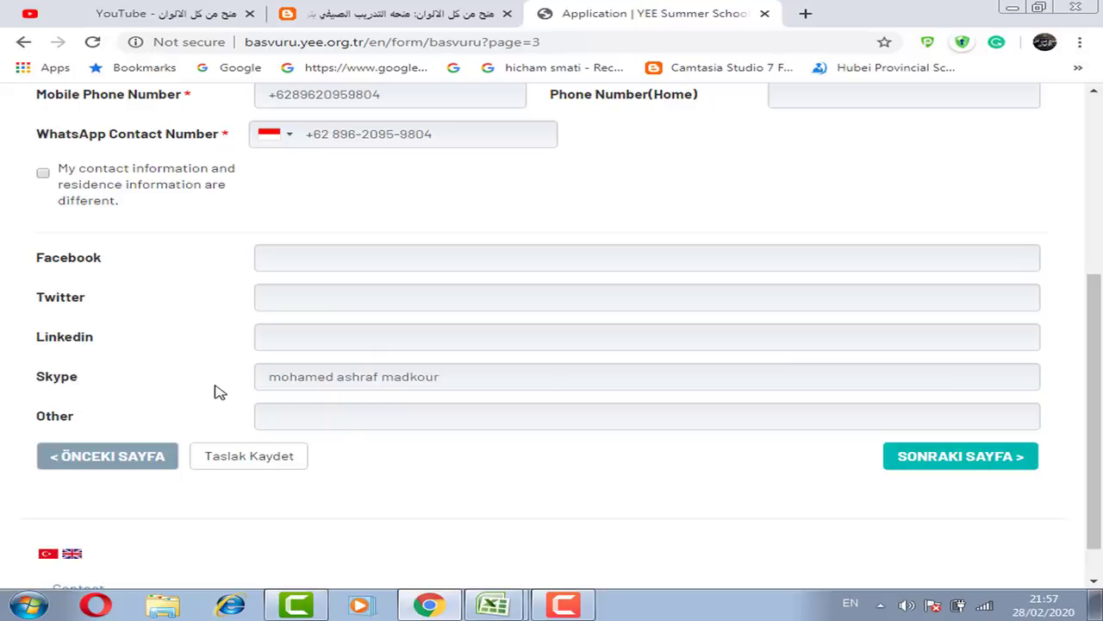
click(965, 456)
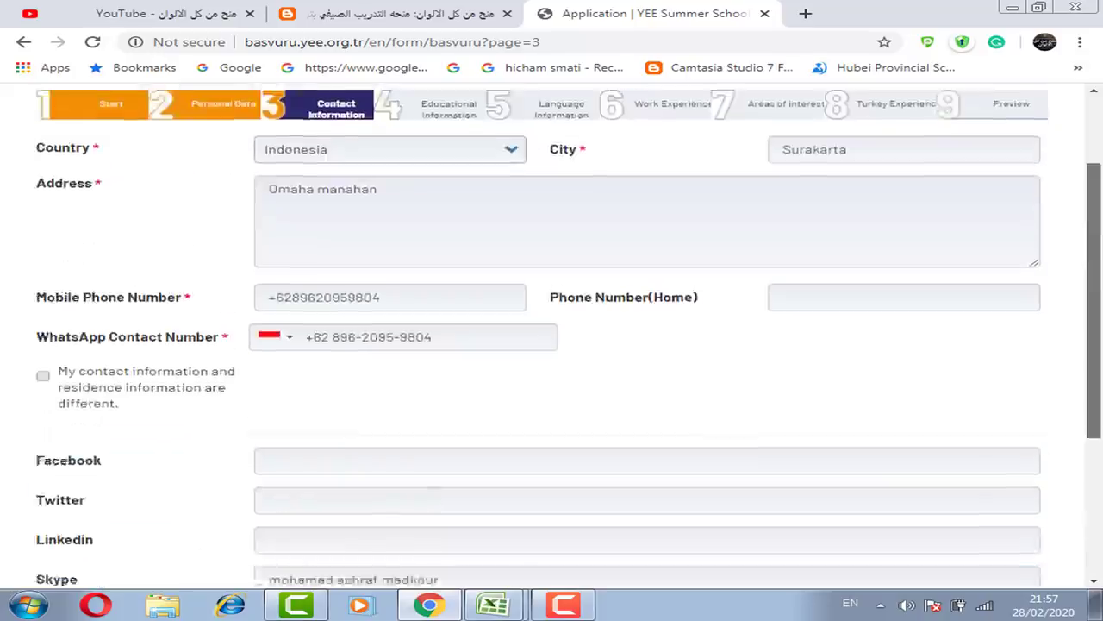
click(965, 417)
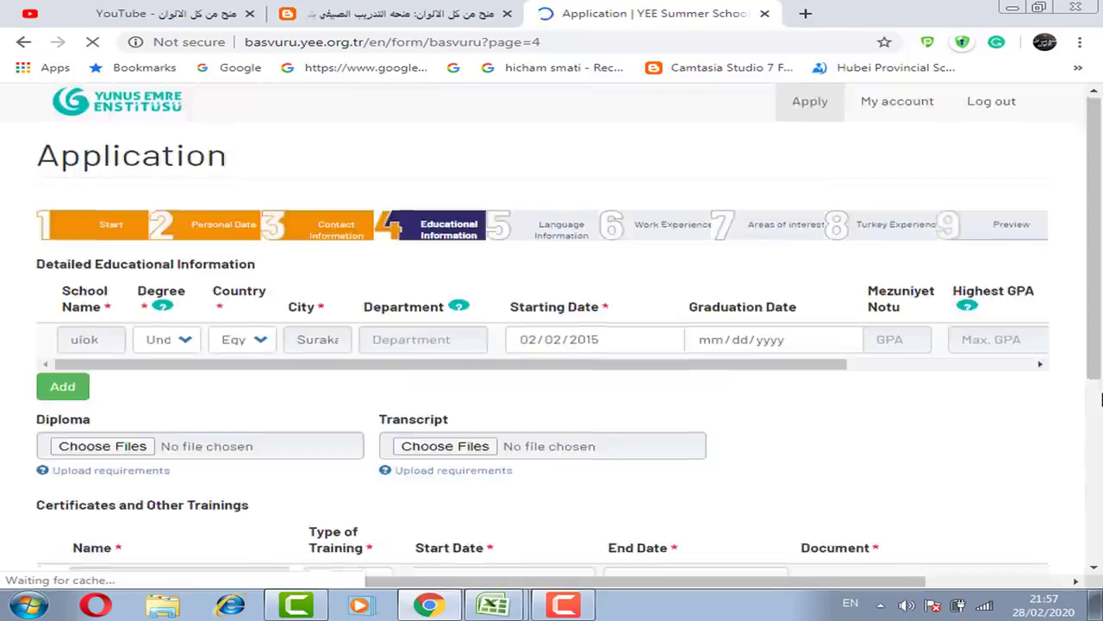
Review the Educational Information page and its training type options, dismiss the Facebook notification, and continue to Language Information
drag(1100, 398, 832, 276)
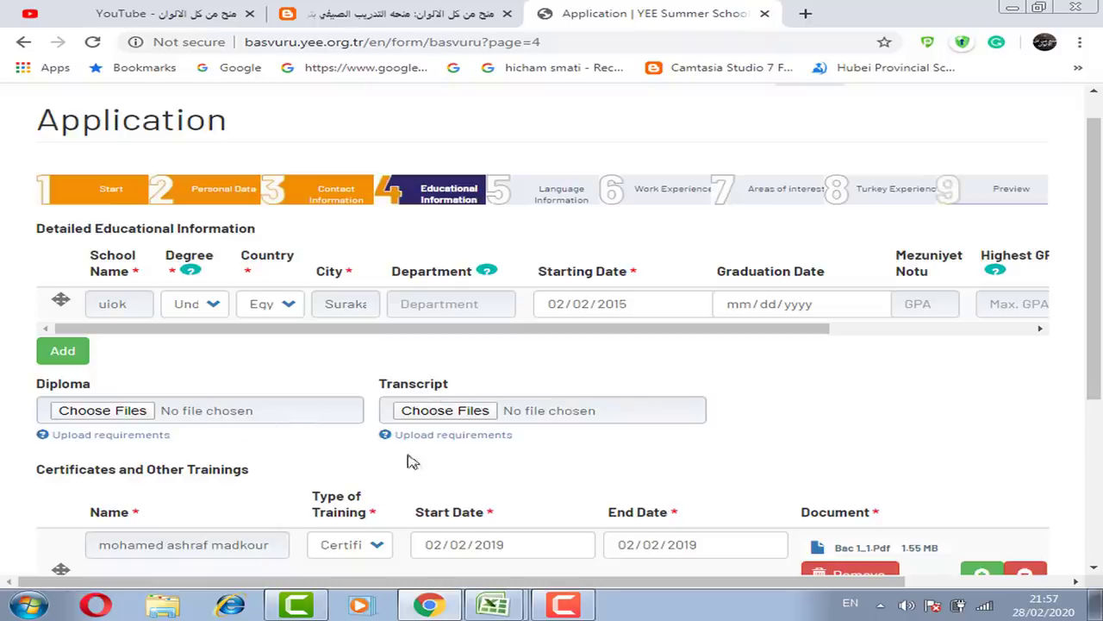
drag(1098, 350, 1098, 494)
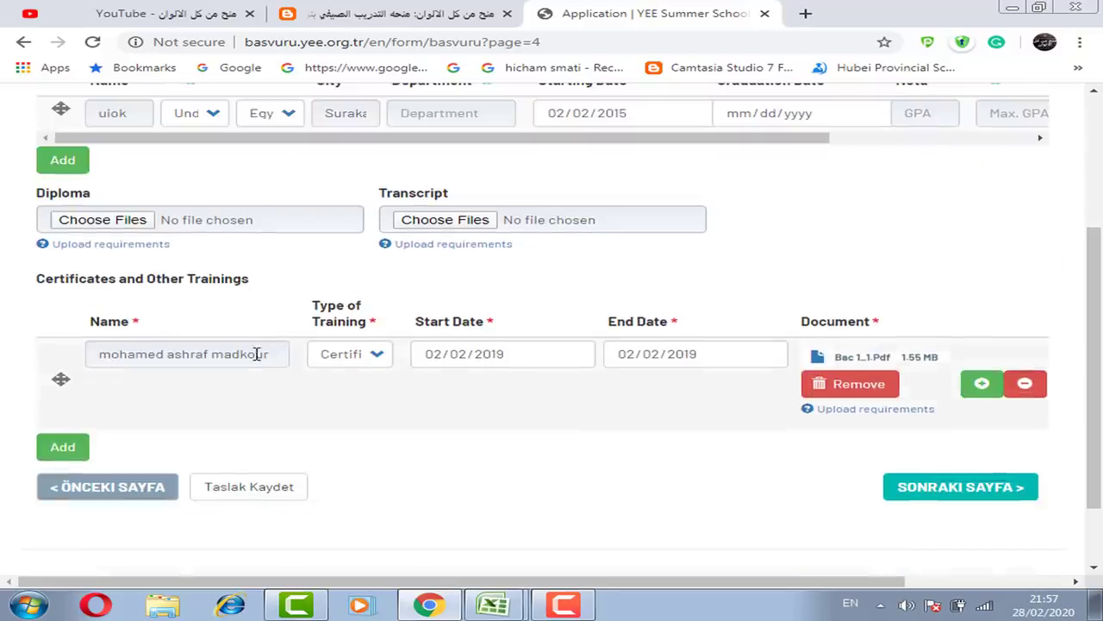
click(334, 353)
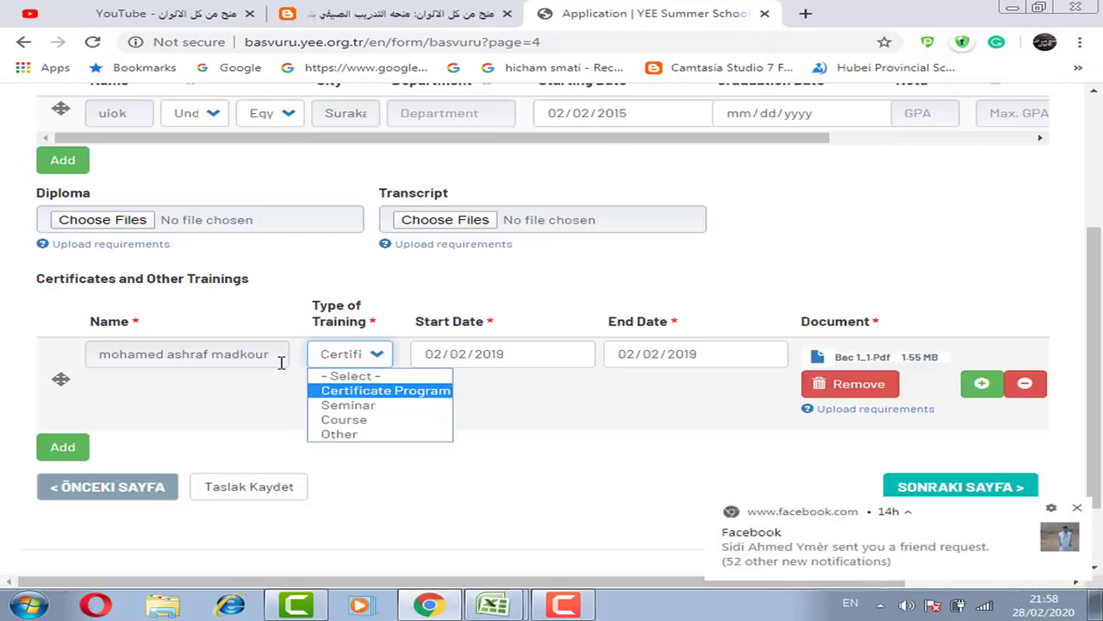
click(1077, 507)
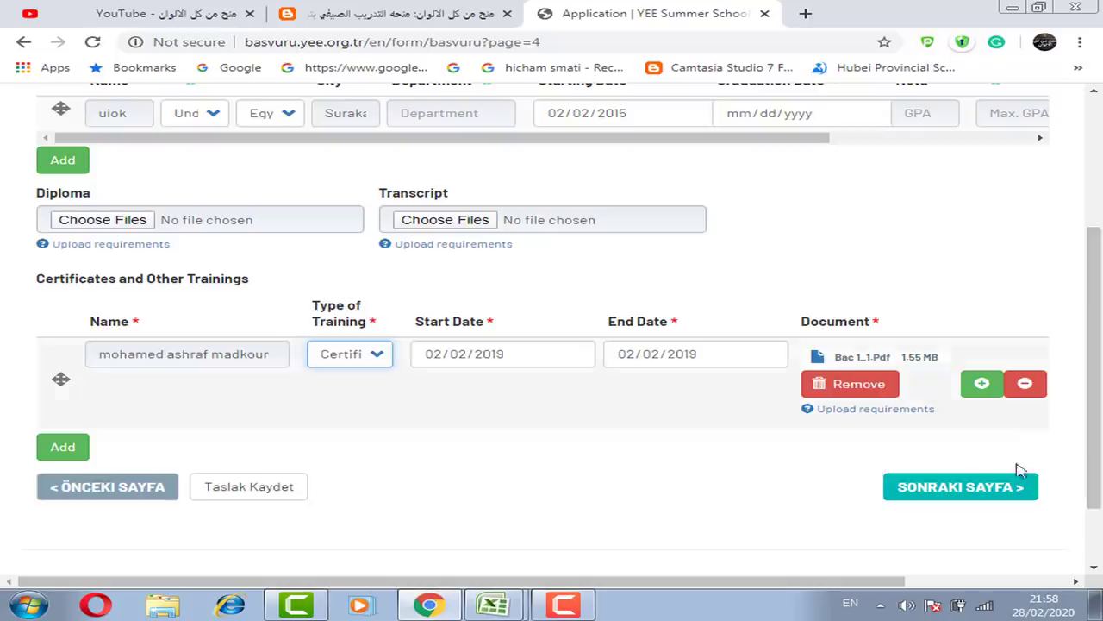
click(986, 488)
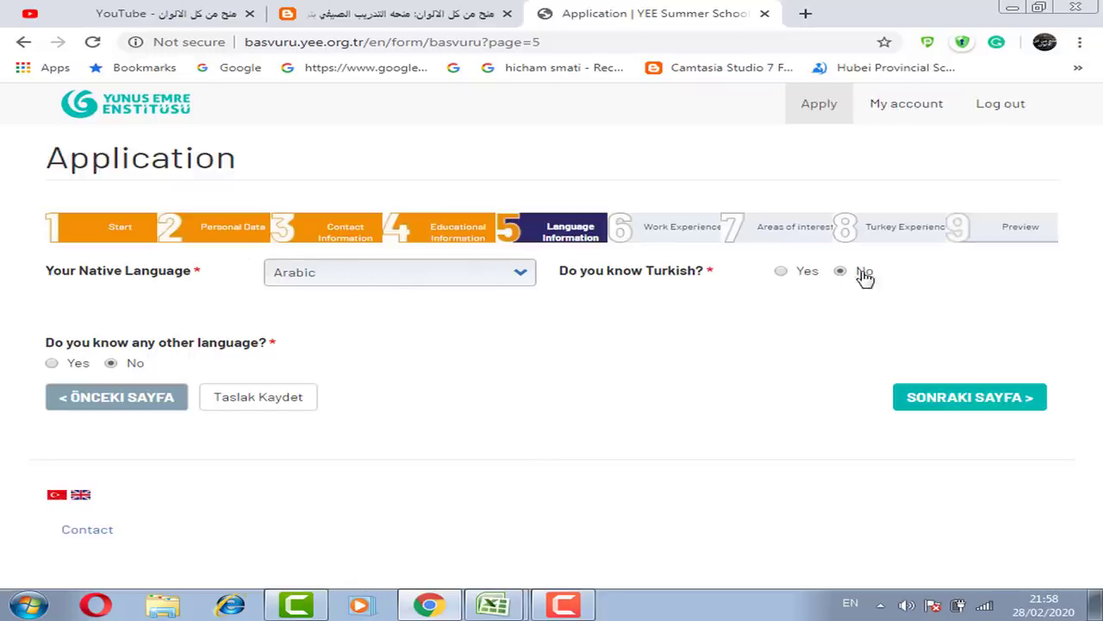
Show the other-language fields by answering Yes, return the answer to No, and continue to Work Experience
click(52, 363)
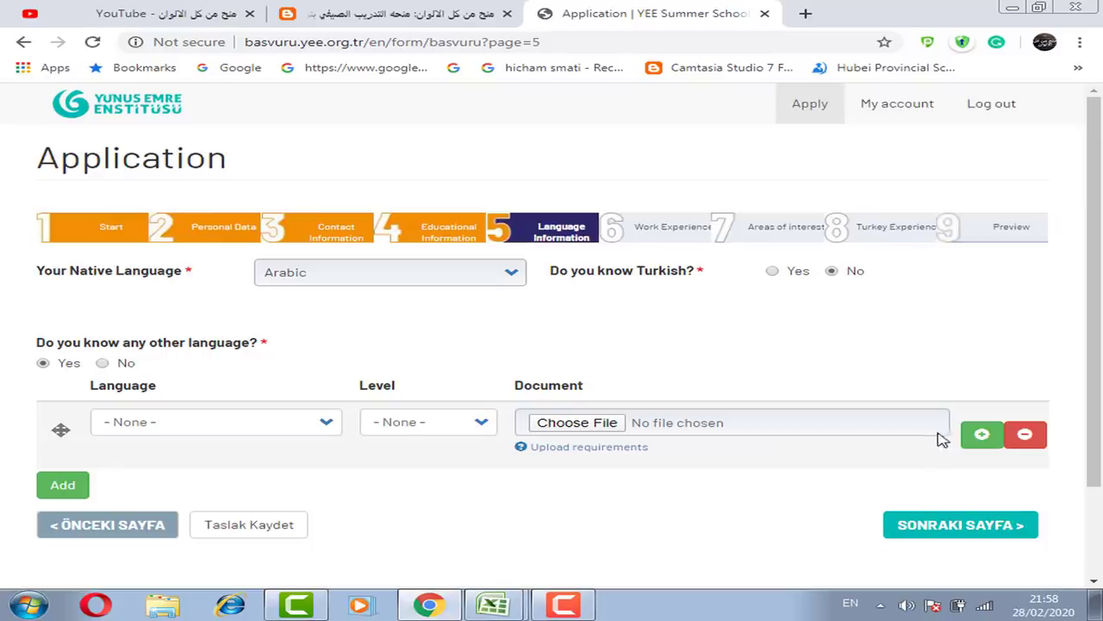
click(103, 364)
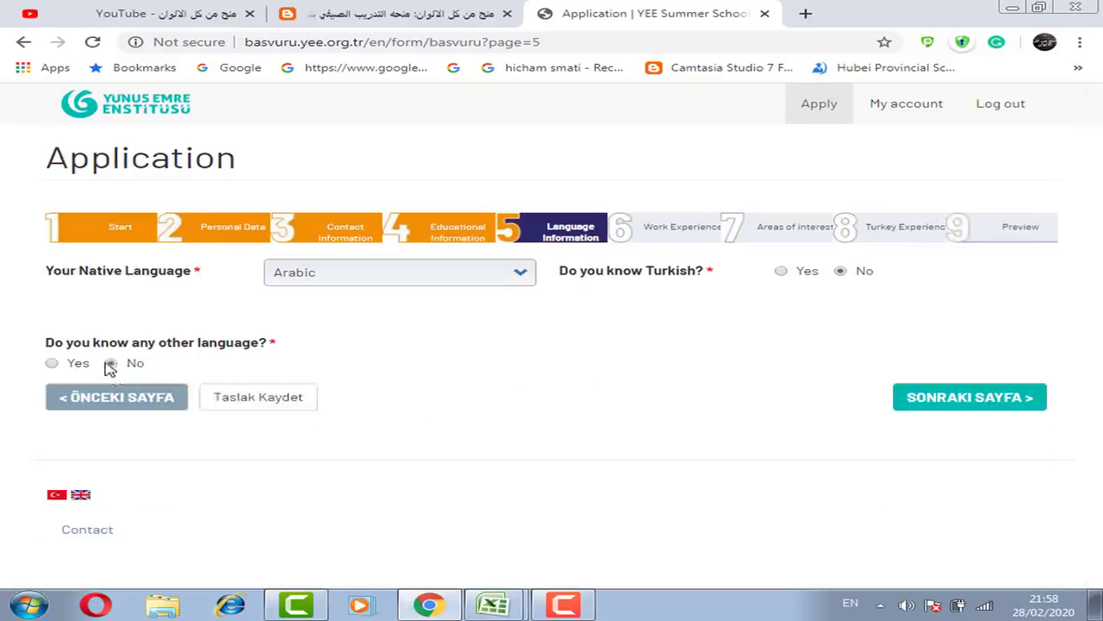
click(964, 398)
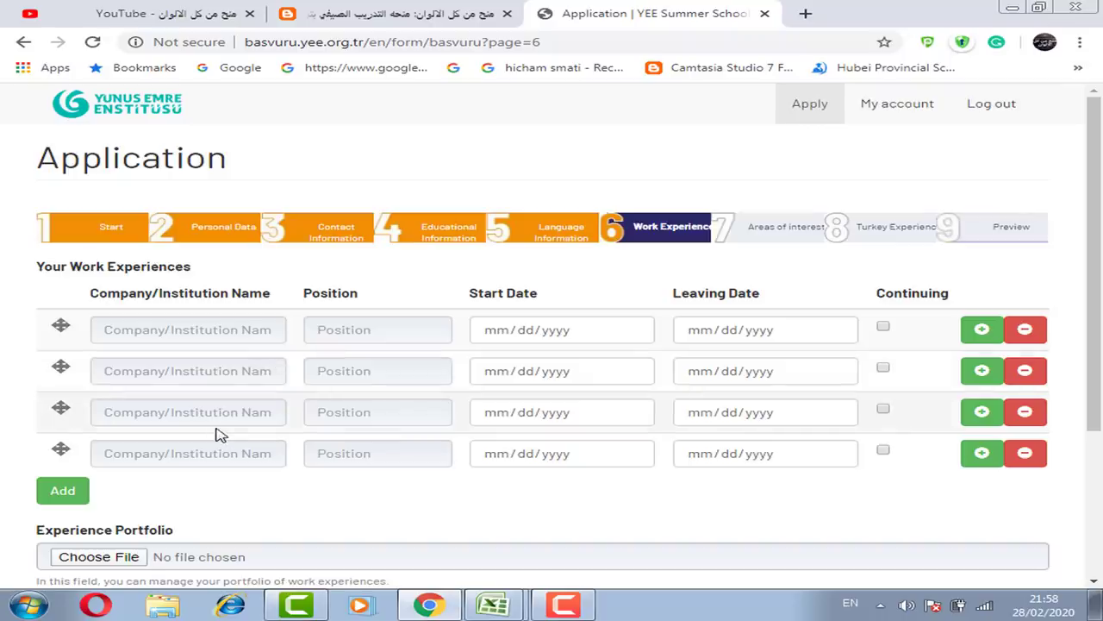
Review the work experience rows and the portfolio upload field, leave them empty, and continue to Areas of Interest
drag(1098, 313, 1101, 374)
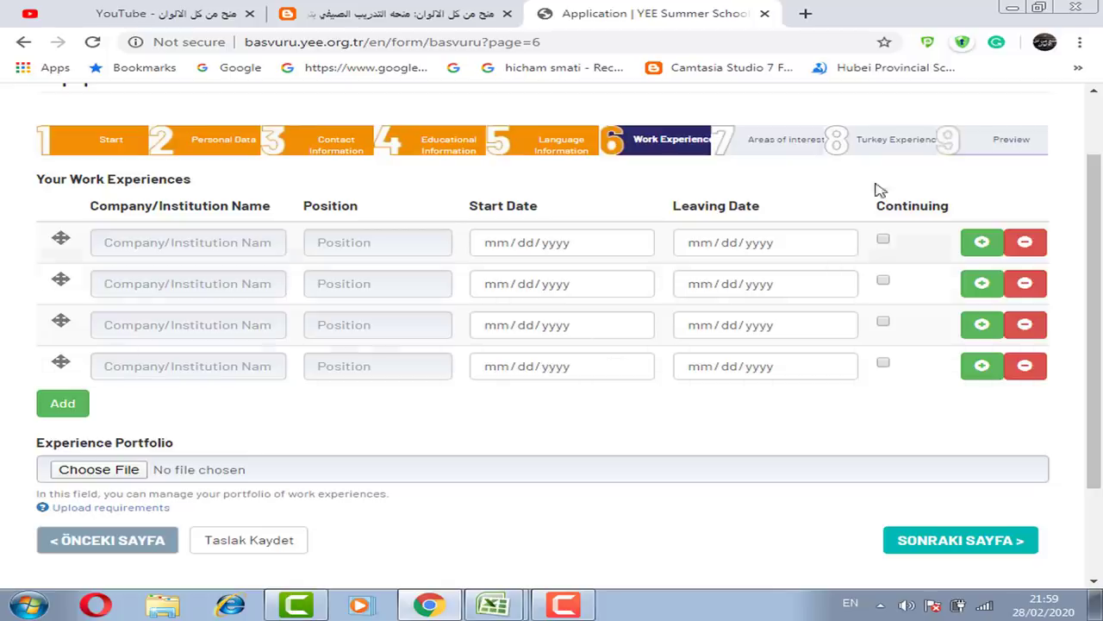
scroll(914, 345, down, 1)
click(945, 458)
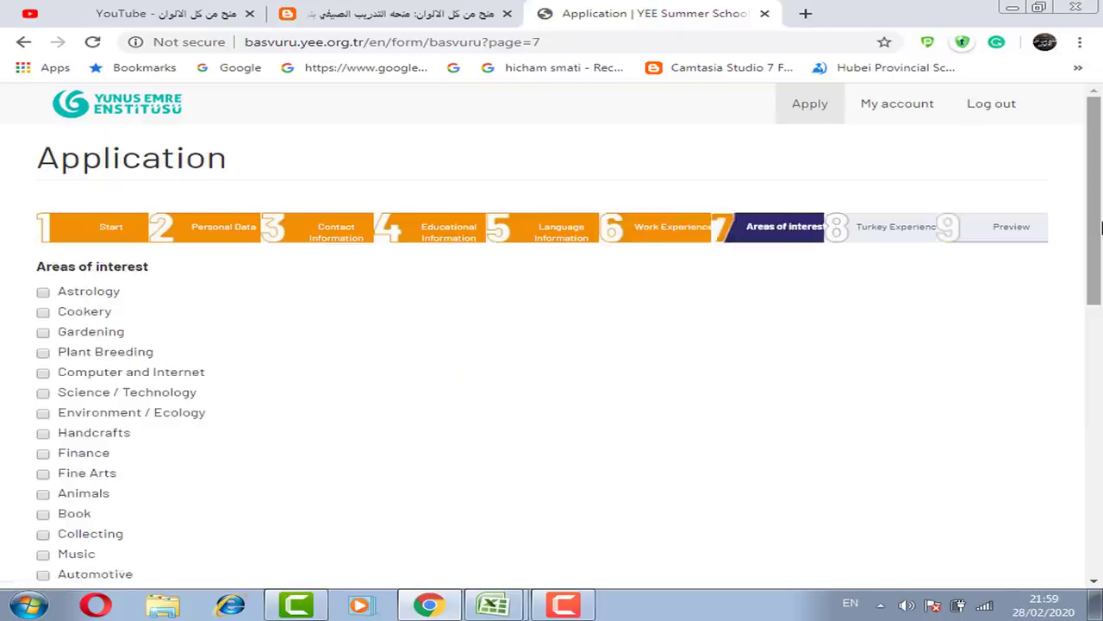
Review the areas of interest checklist and the trainings row, leave them as they are, and continue to Turkey Experience
drag(1101, 227, 1100, 261)
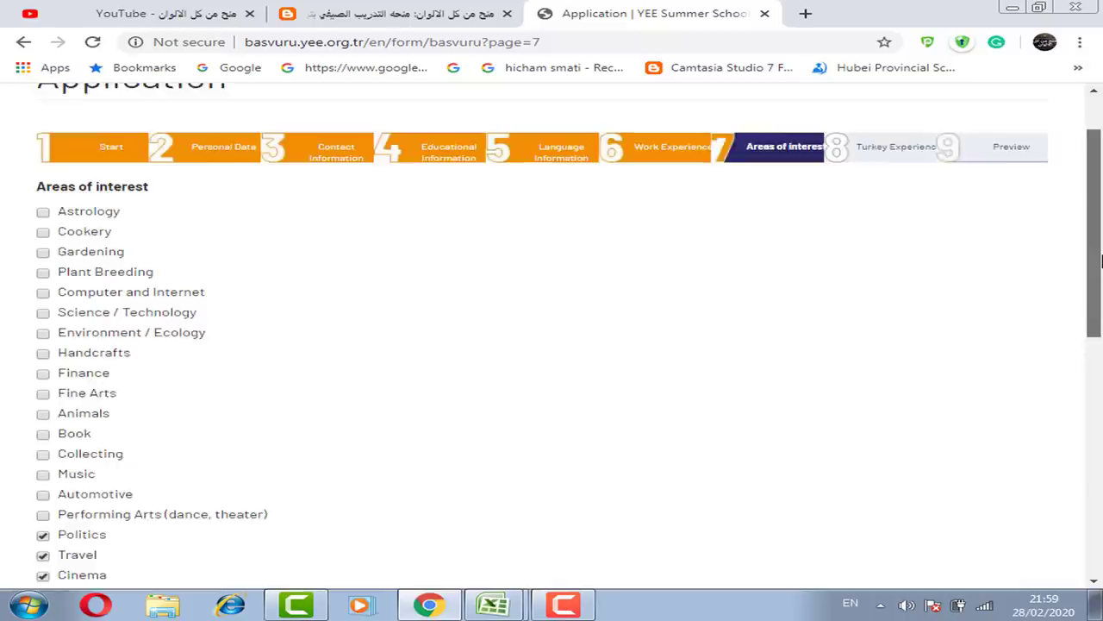
drag(1101, 261, 1101, 295)
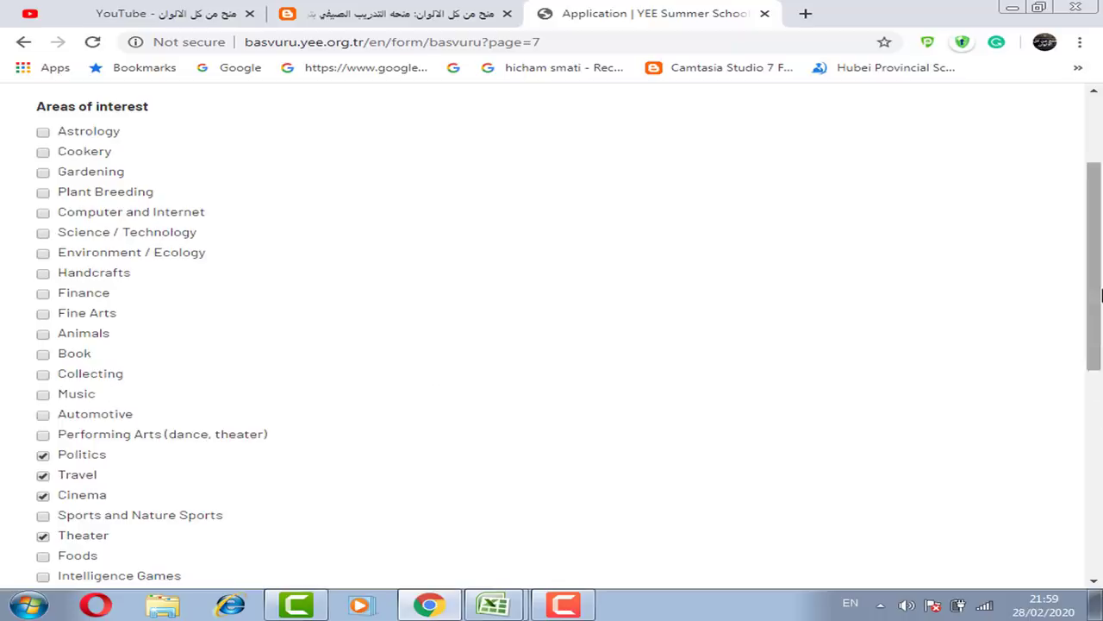
drag(1093, 297, 1093, 463)
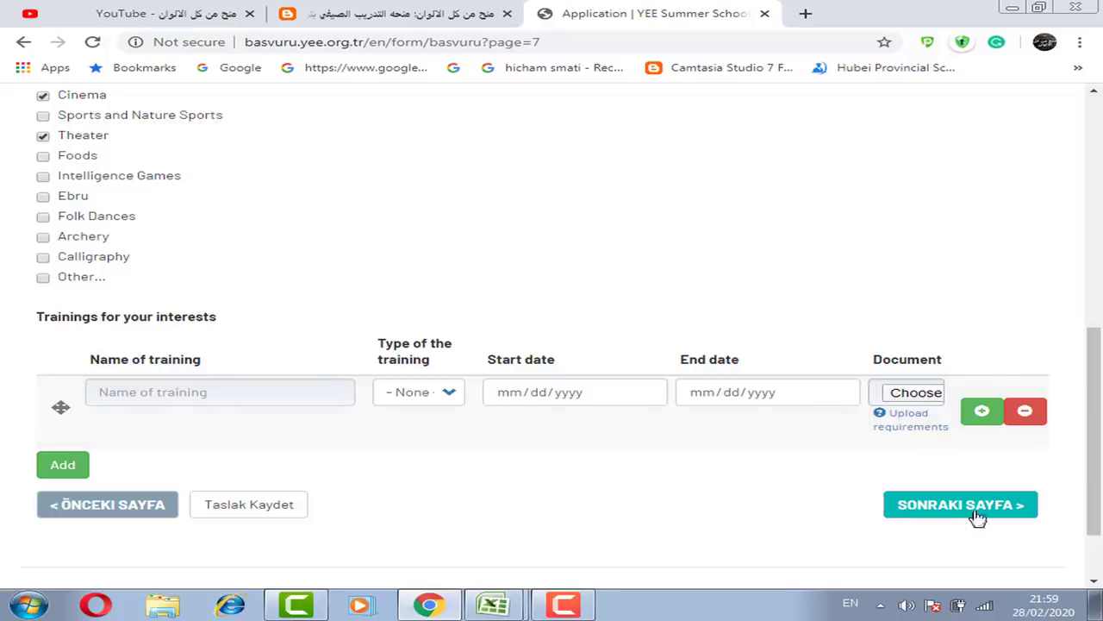
click(1002, 504)
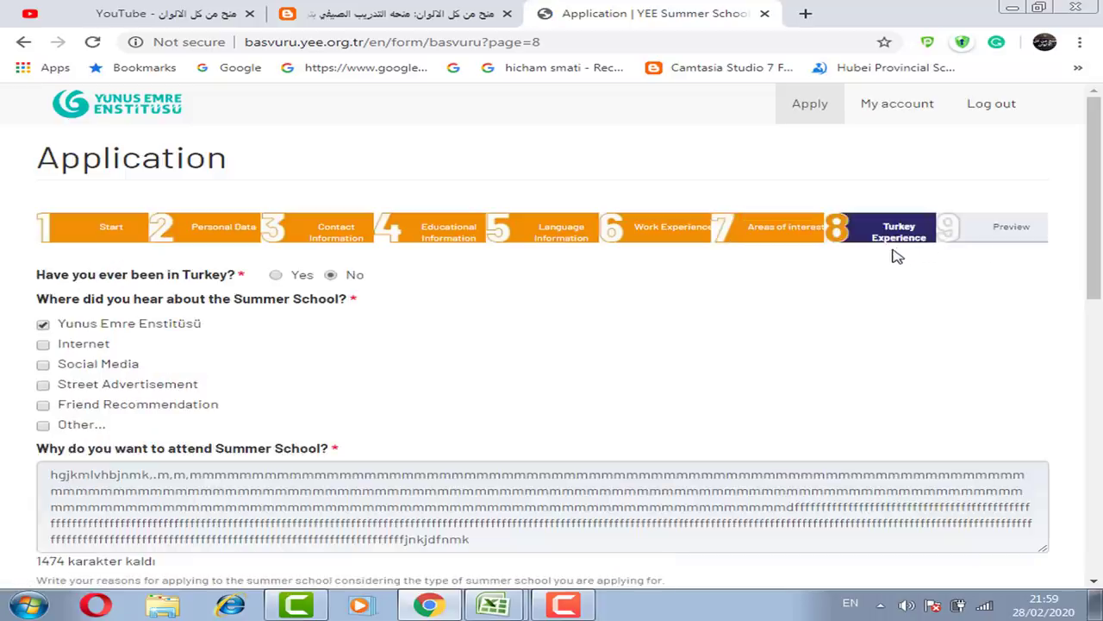
Review the Turkey Experience questions down to the References row, leave the answers as they are, and continue to the application preview
scroll(1099, 134, down, 2)
scroll(1099, 134, up, 2)
scroll(138, 471, down, 3)
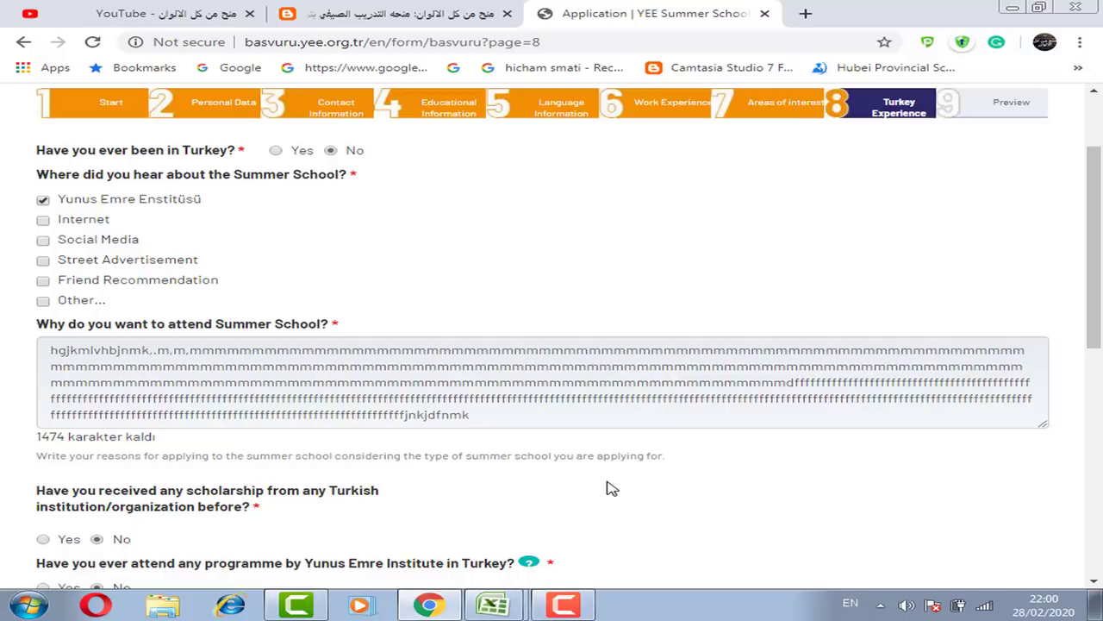
scroll(1099, 299, down, 3)
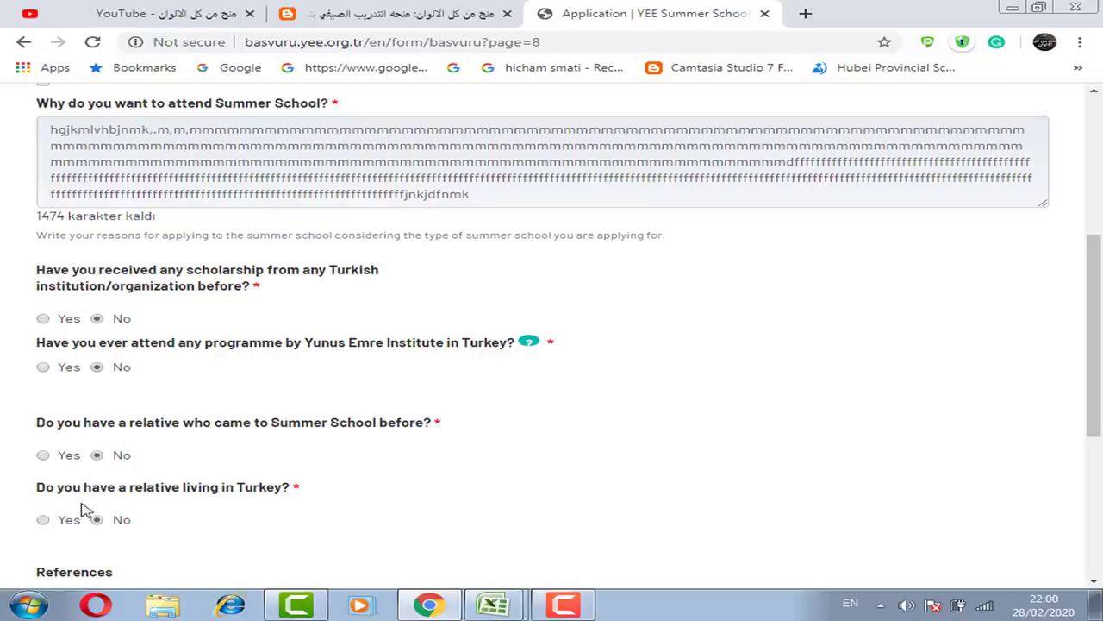
scroll(1091, 345, down, 3)
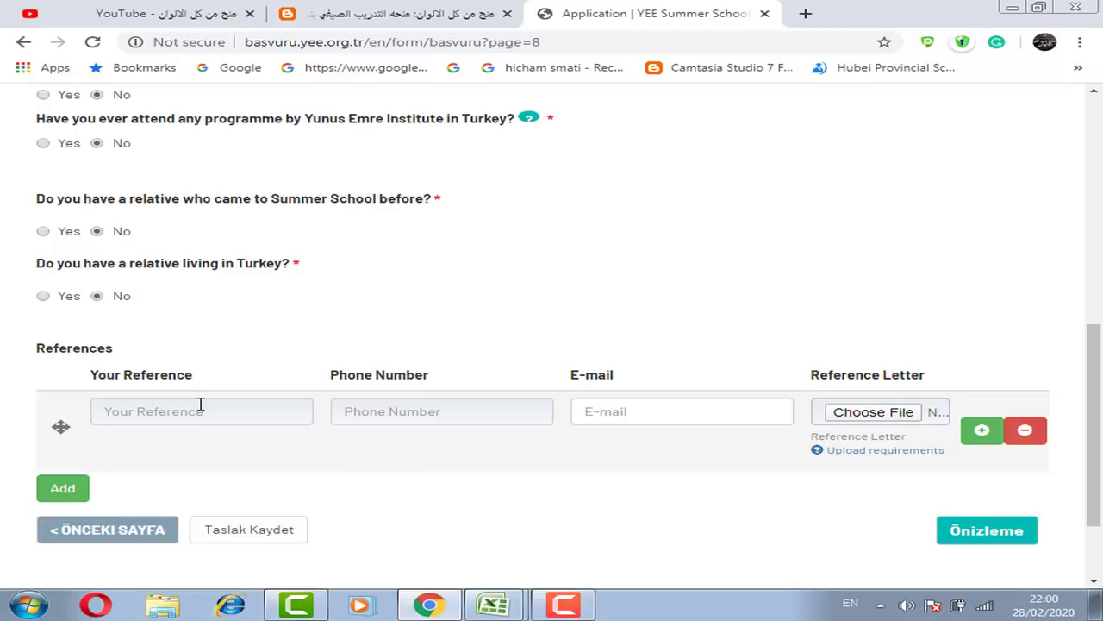
click(1010, 537)
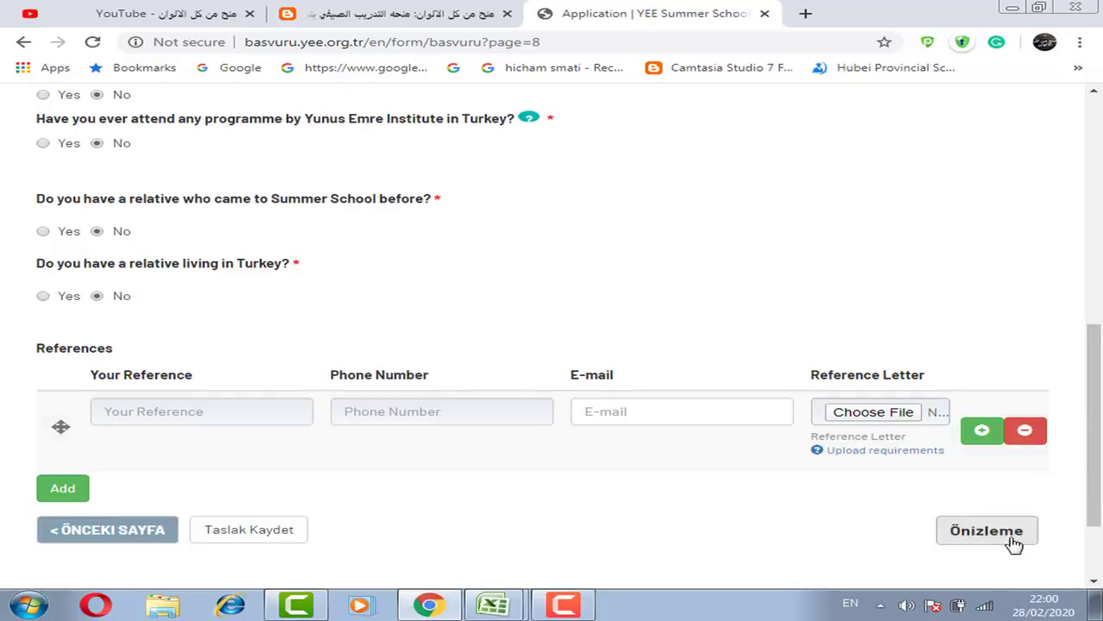